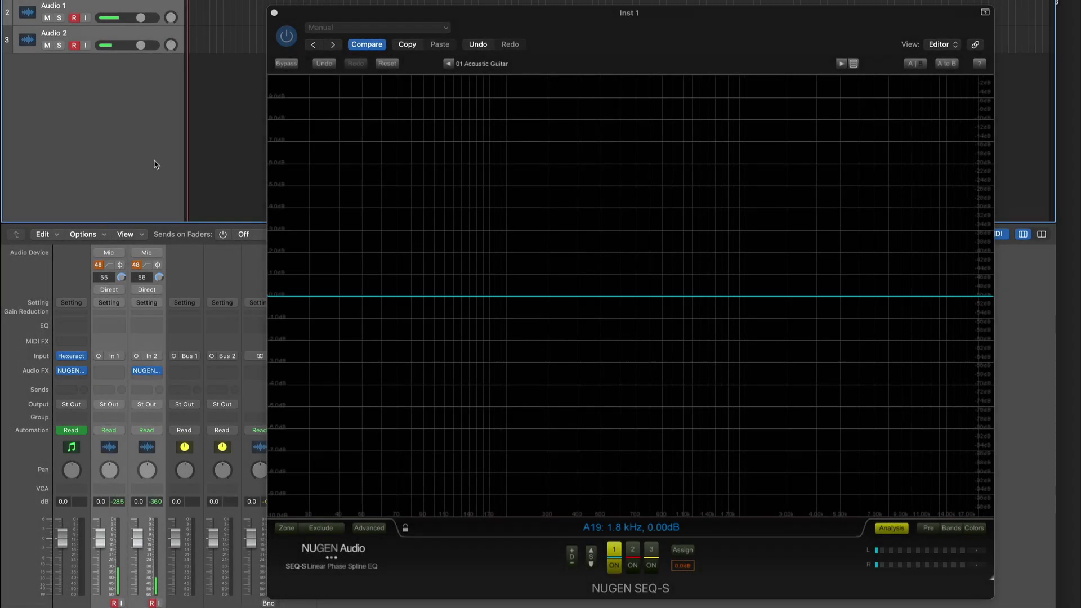
# Start acoustic guitar playback so the live spectrum shows behind the flat 0 dB curve.
pyautogui.press('space')
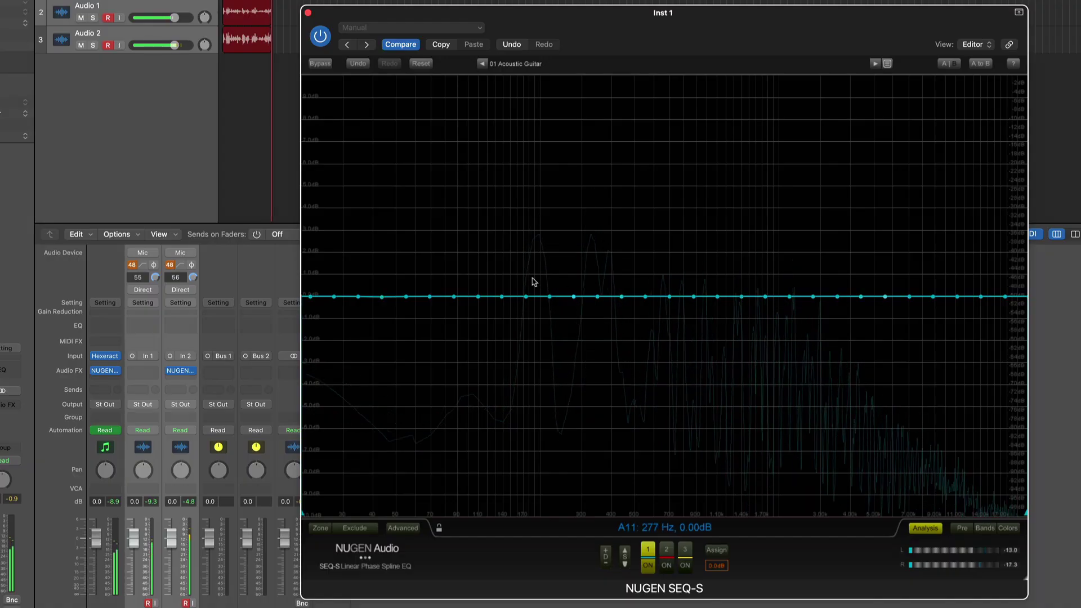
# Drag curve points near 138 Hz upward into a tall bell boost of about 7 dB.
pyautogui.moveTo(400, 297); pyautogui.dragTo(499, 149)
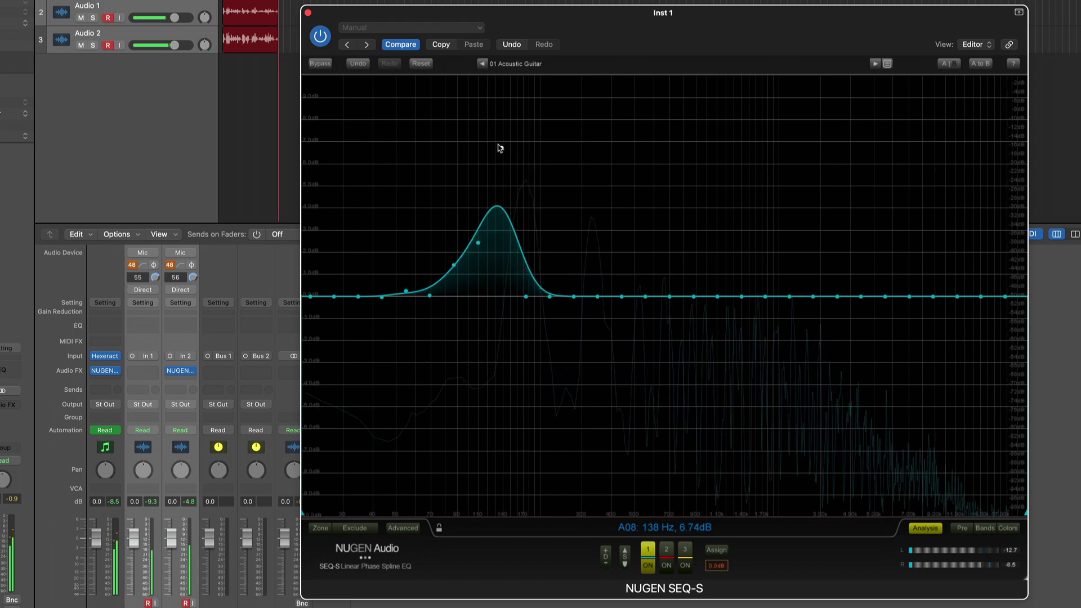
pyautogui.moveTo(478, 242); pyautogui.dragTo(478, 137)
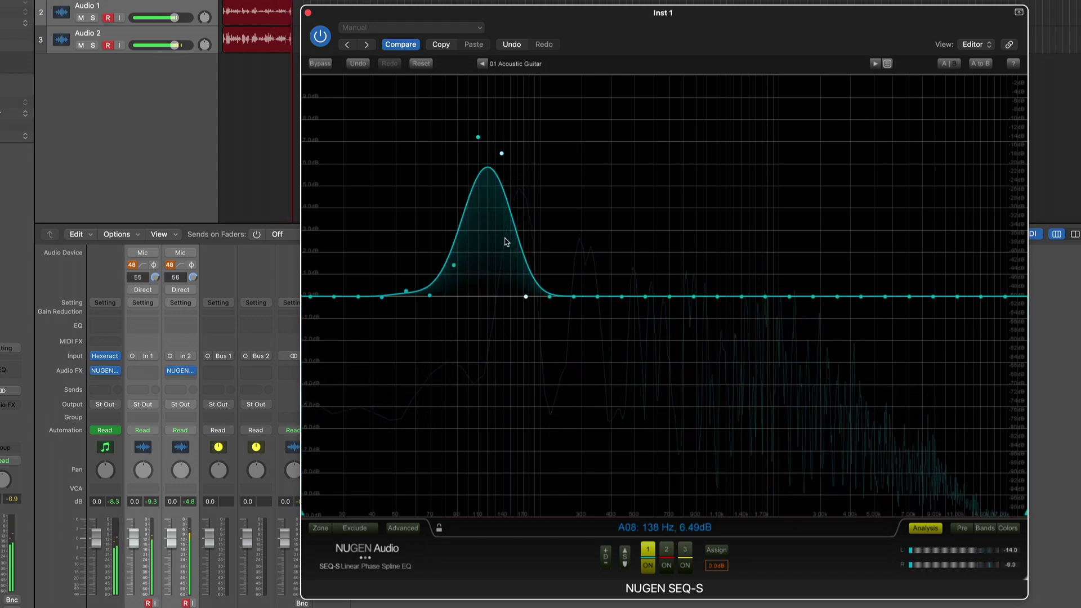
# Enable Zone editing and limit the zone to roughly 70–250 Hz.
pyautogui.click(321, 530)
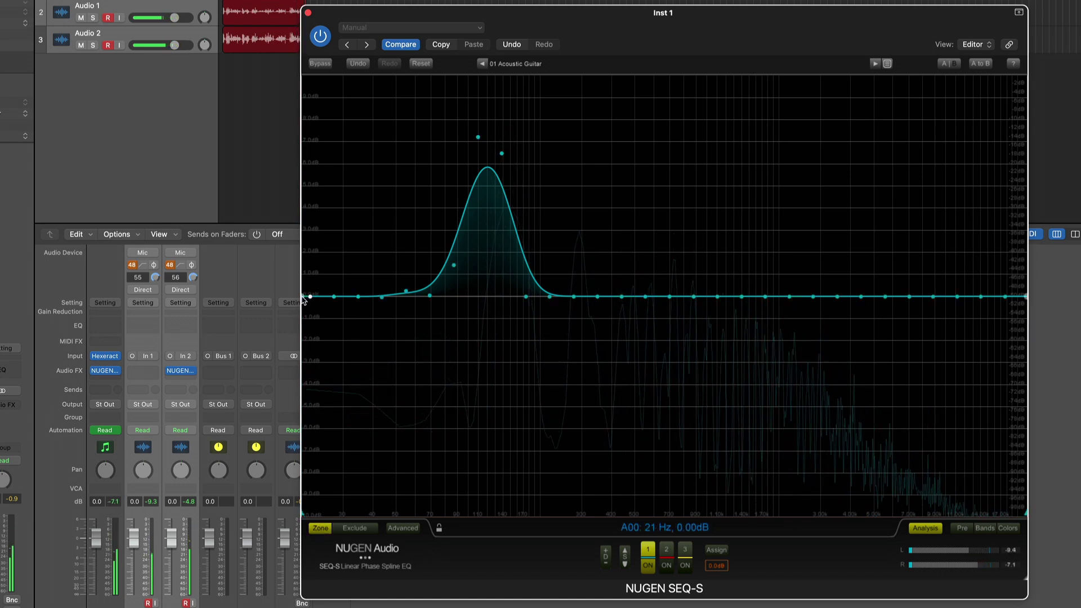
pyautogui.moveTo(304, 299); pyautogui.dragTo(405, 296)
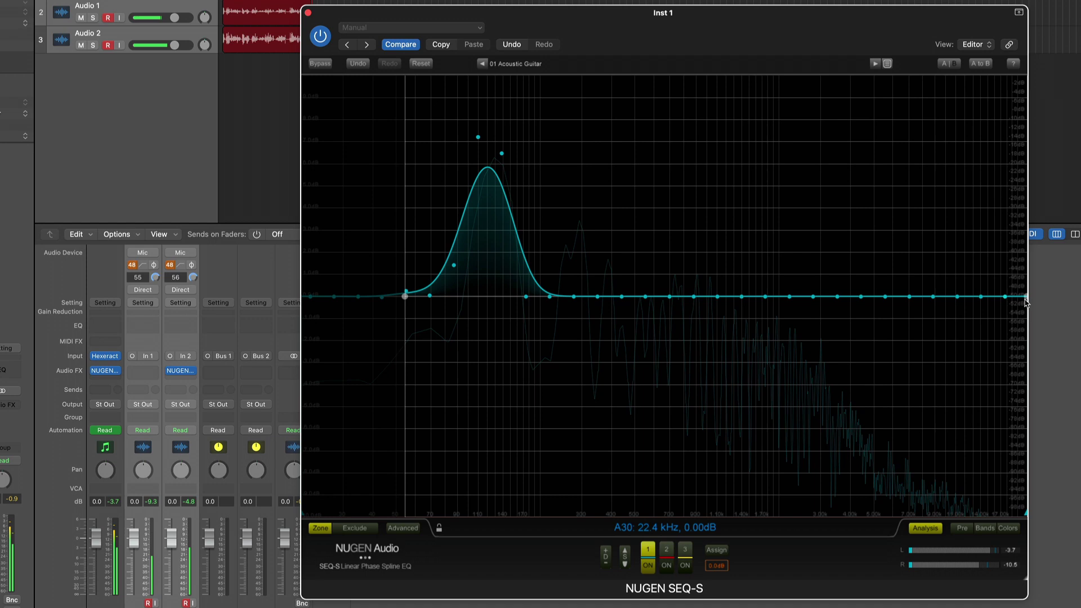
pyautogui.moveTo(1025, 302); pyautogui.dragTo(562, 306)
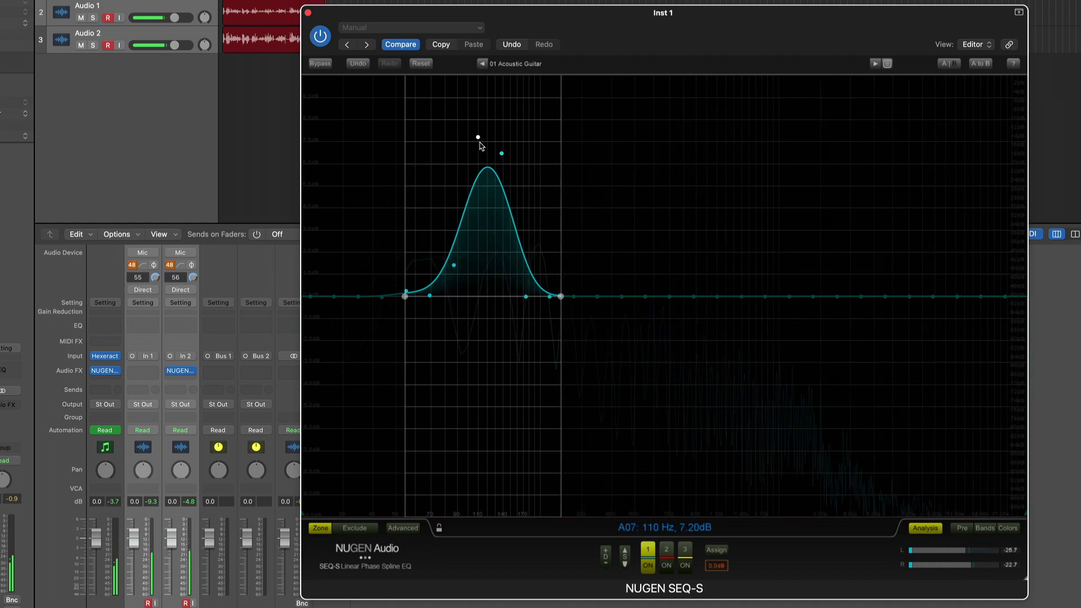
# Pull the 110 Hz peak down into a -10 dB cut near 138–174 Hz, try Exclude, and turn Zone off.
pyautogui.moveTo(488, 157); pyautogui.dragTo(496, 521)
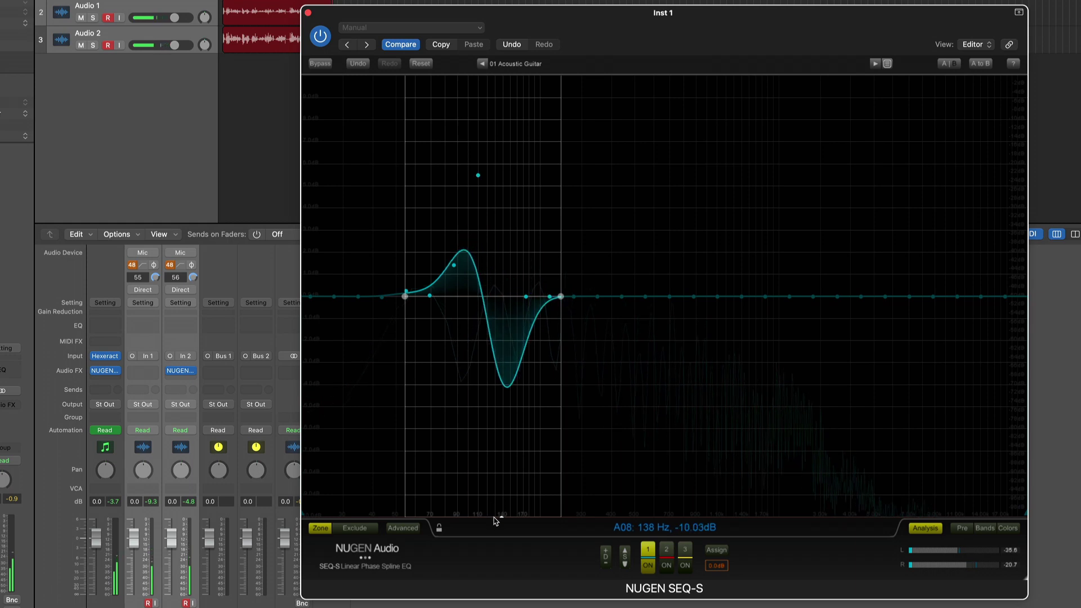
pyautogui.moveTo(526, 297); pyautogui.dragTo(530, 409)
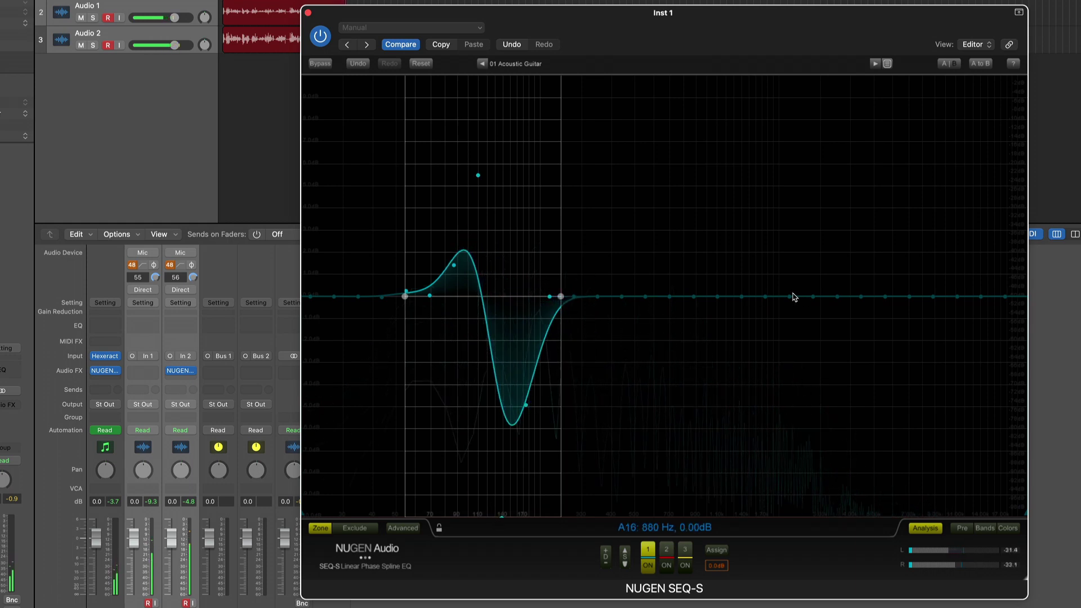
pyautogui.click(365, 529)
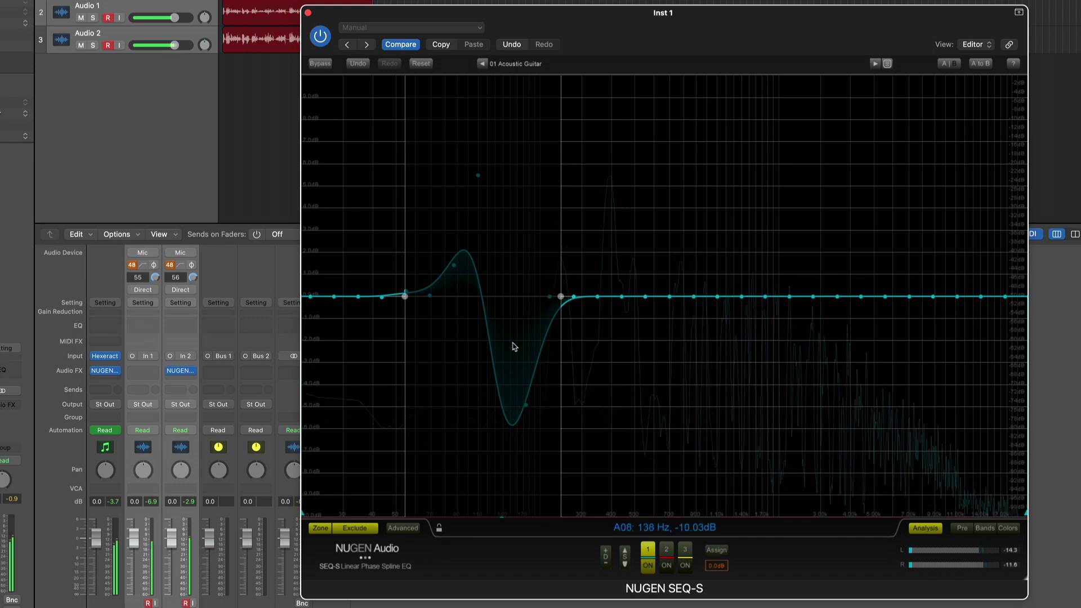
pyautogui.click(355, 528)
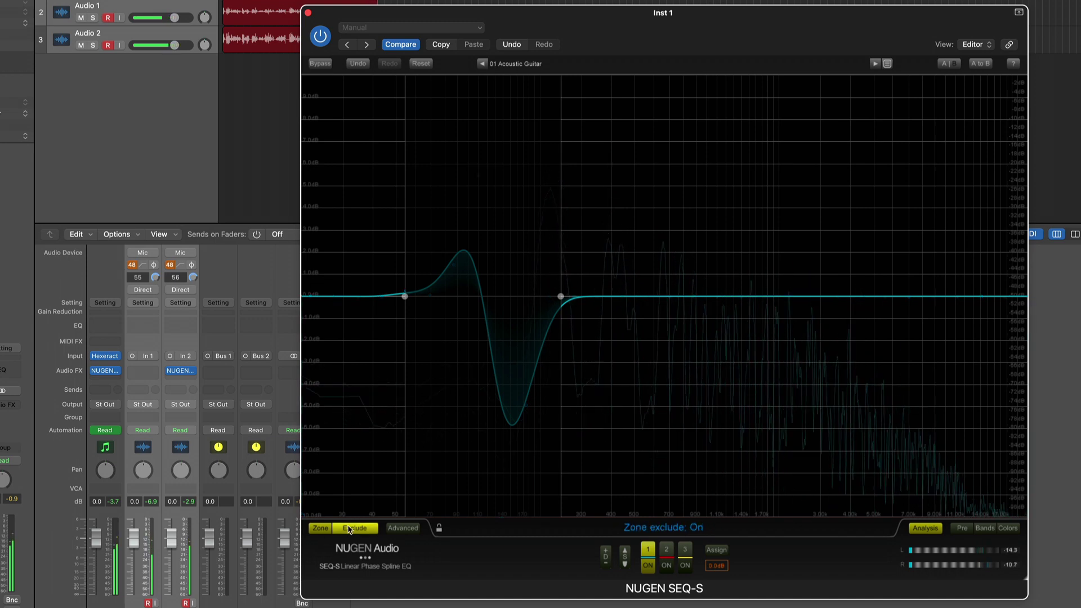
pyautogui.click(318, 530)
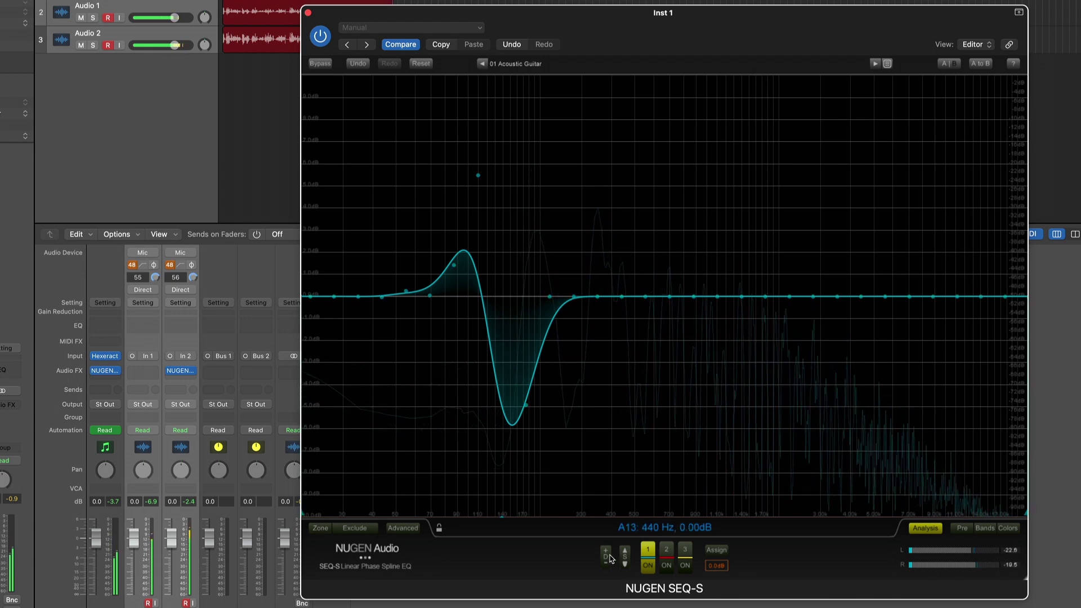
# Raise the curve Depth, try a sharper shape, then return Sharpness to 0.00.
pyautogui.moveTo(609, 556); pyautogui.dragTo(614, 516)
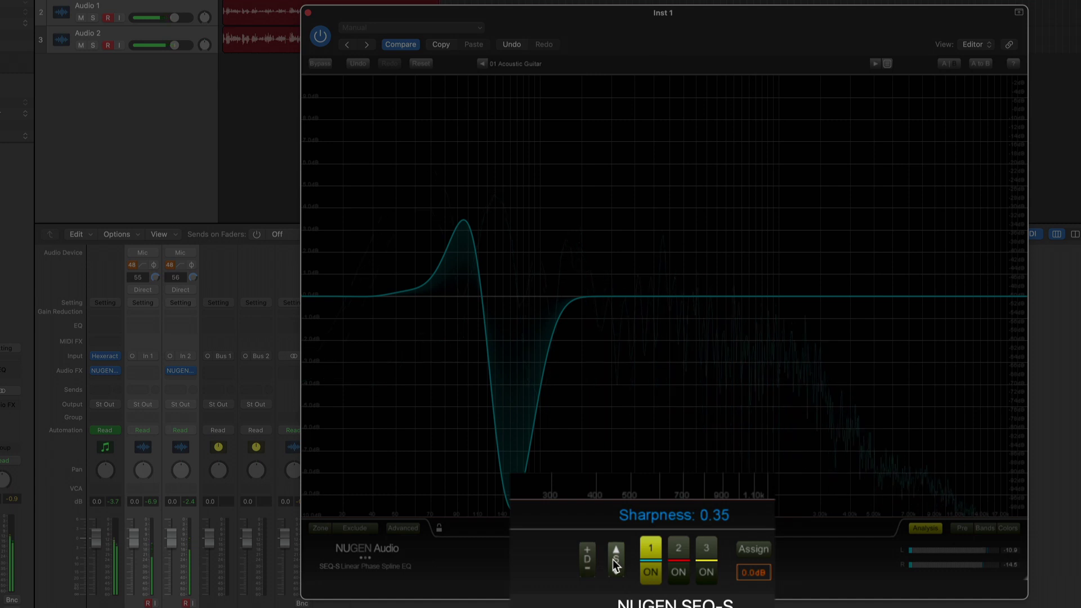
pyautogui.moveTo(615, 565); pyautogui.dragTo(617, 435)
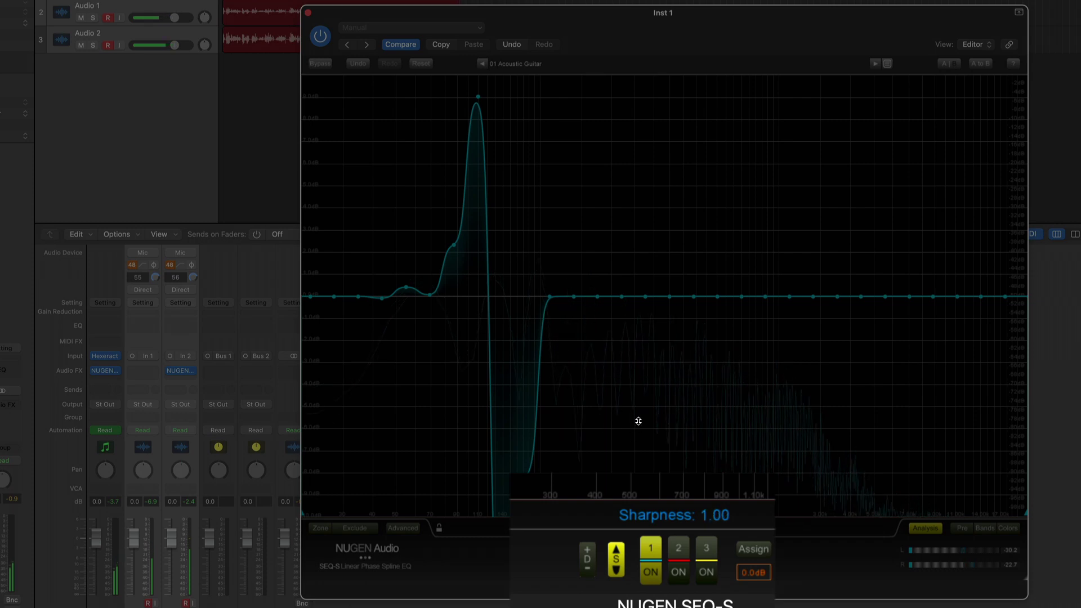
pyautogui.moveTo(638, 420); pyautogui.dragTo(610, 583)
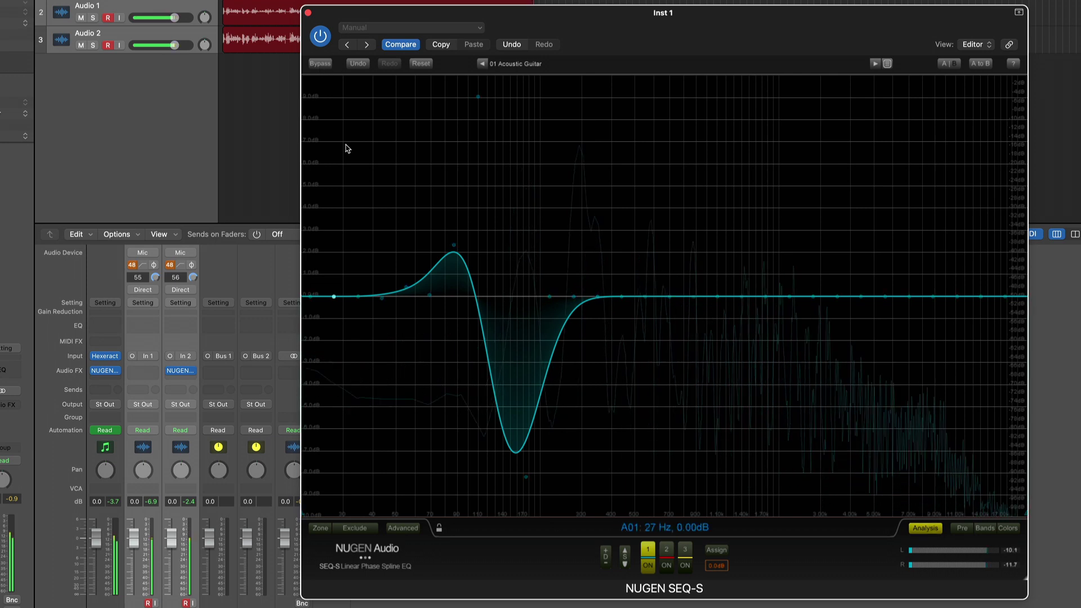
# Set Banding to Chromatic in the Advanced options.
pyautogui.click(404, 529)
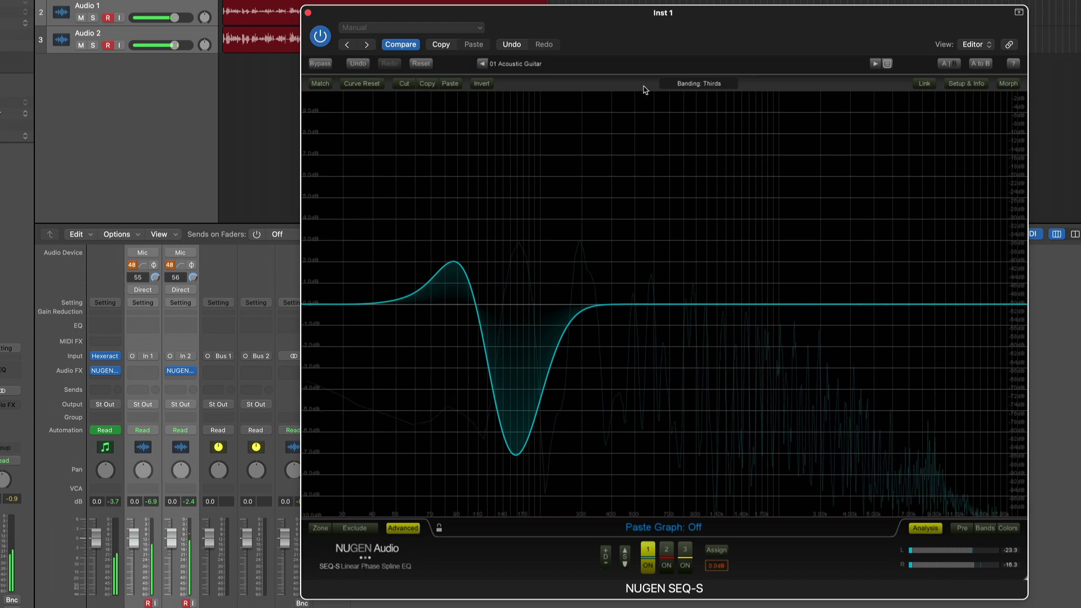
pyautogui.click(704, 88)
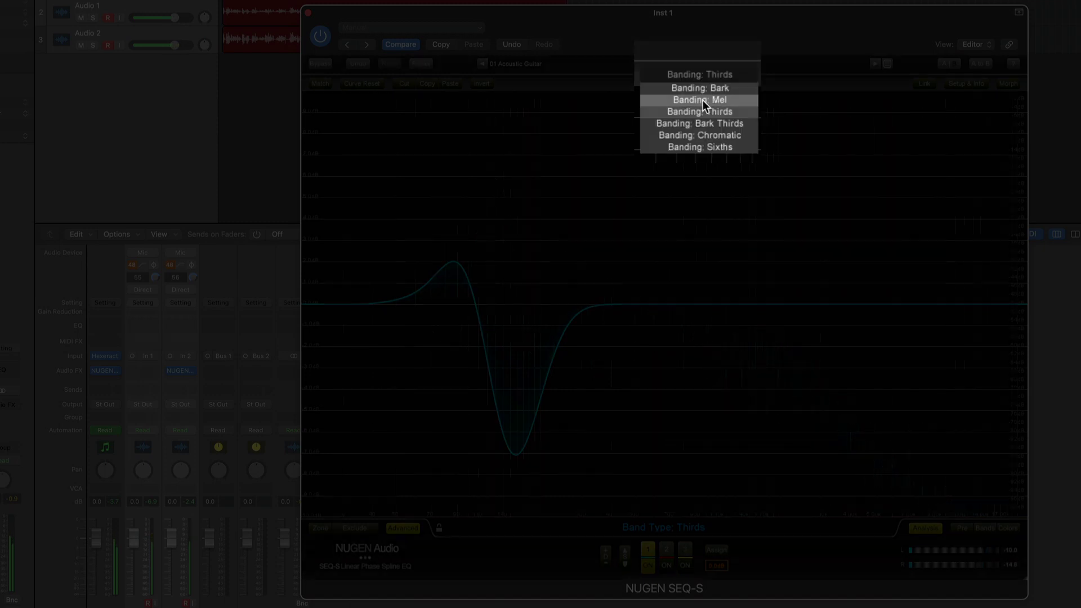
pyautogui.click(699, 135)
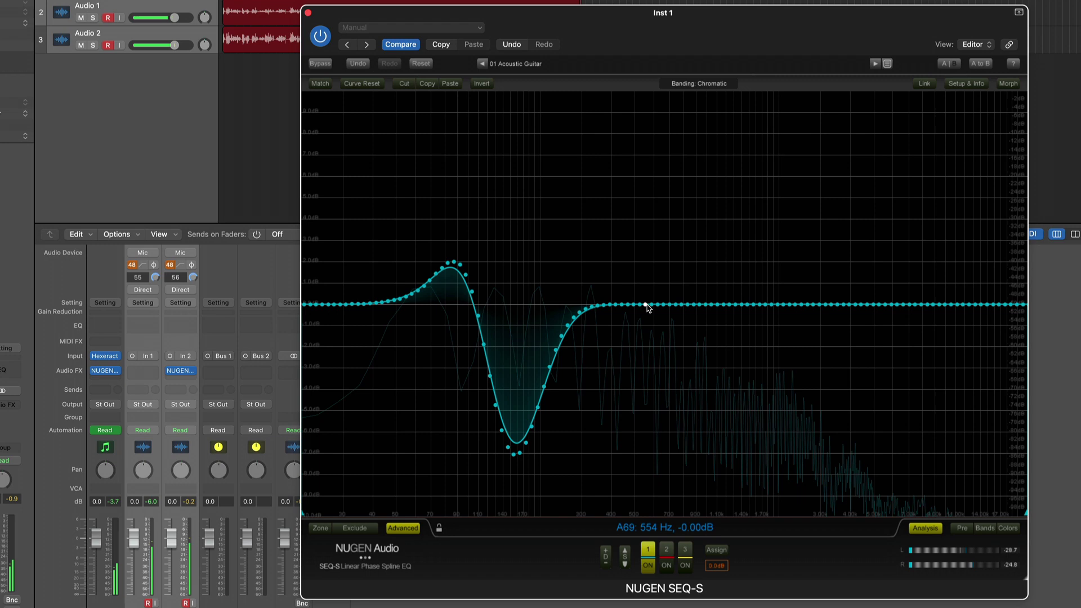
# Shape small boosts near 650 Hz and 880 Hz around a slight dip at 740 Hz.
pyautogui.moveTo(662, 305); pyautogui.dragTo(666, 301)
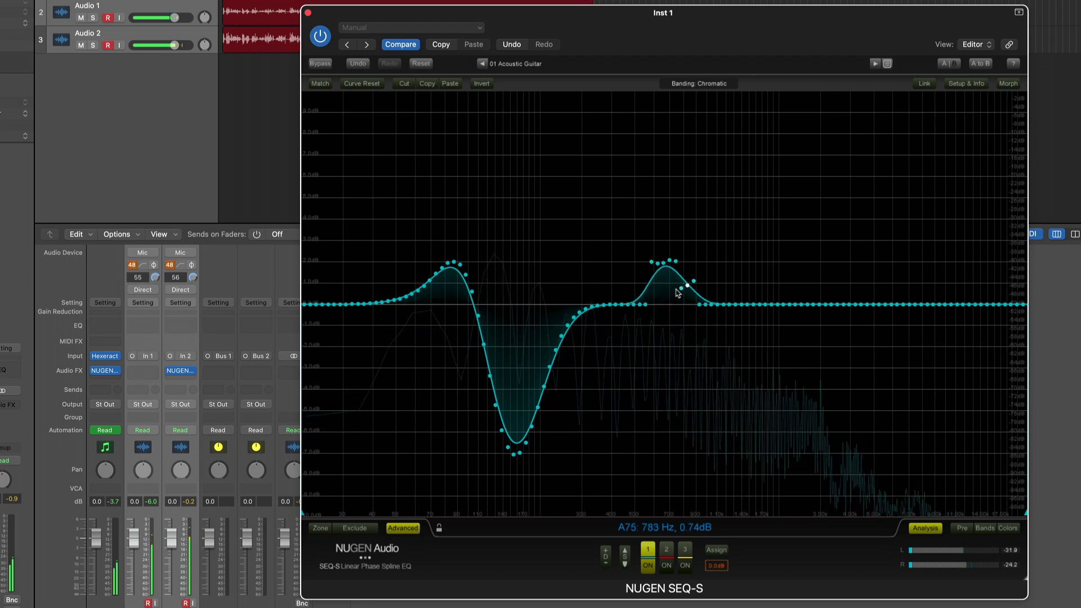
pyautogui.moveTo(686, 288)
pyautogui.mouseDown()
pyautogui.moveTo(669, 289)
pyautogui.moveTo(670, 397)
pyautogui.mouseUp()
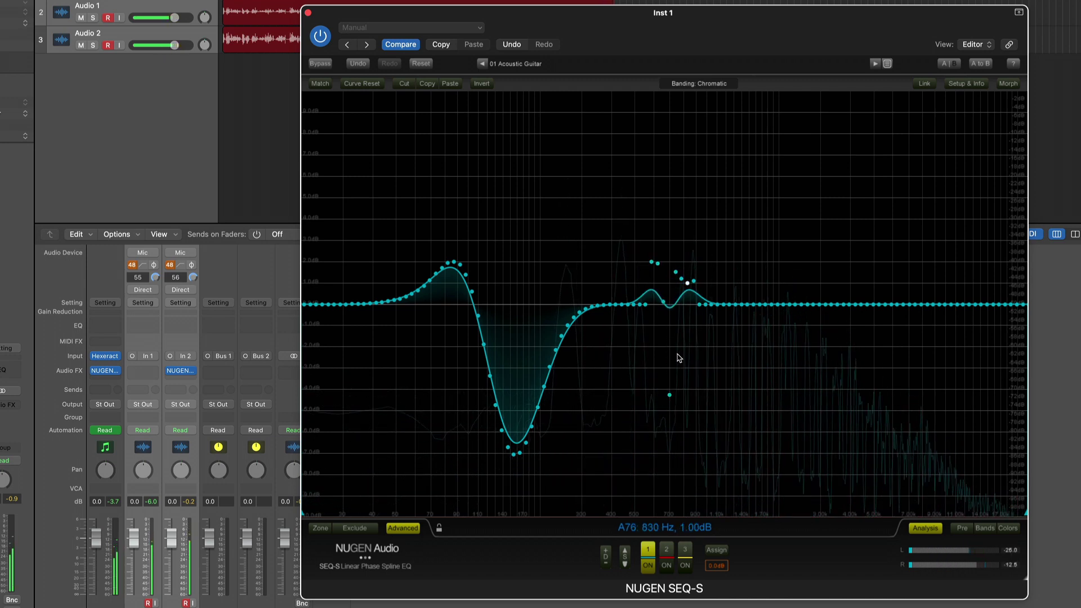
pyautogui.moveTo(675, 273)
pyautogui.mouseDown()
pyautogui.moveTo(679, 329)
pyautogui.moveTo(676, 318)
pyautogui.mouseUp()
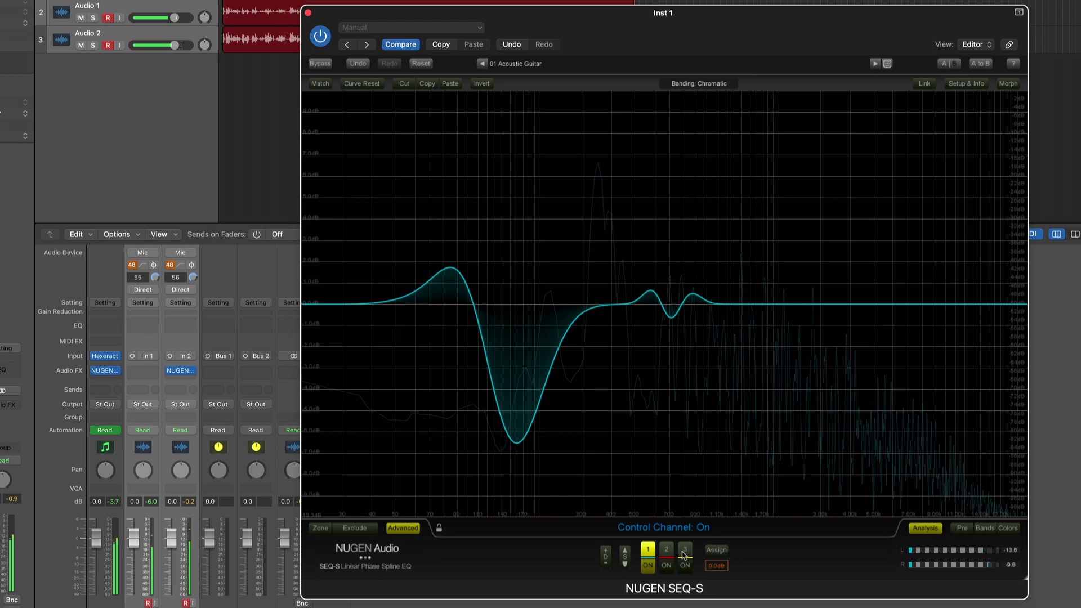
# Try graph 2's channel assignments, then draw a red boost of about 8 dB near 138 Hz on it.
pyautogui.click(722, 551)
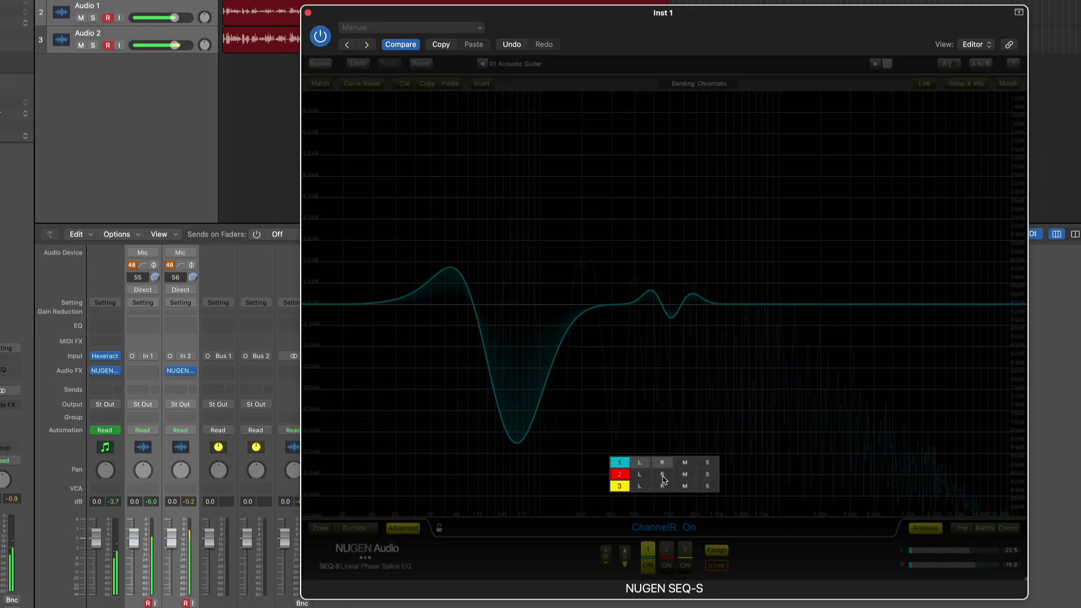
pyautogui.click(663, 475)
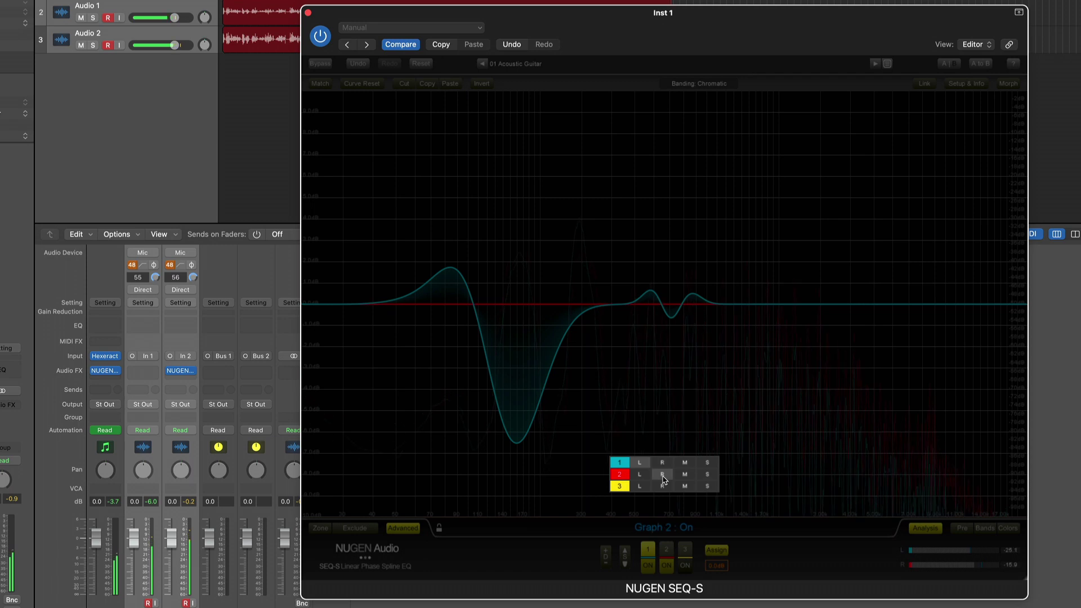
pyautogui.click(685, 474)
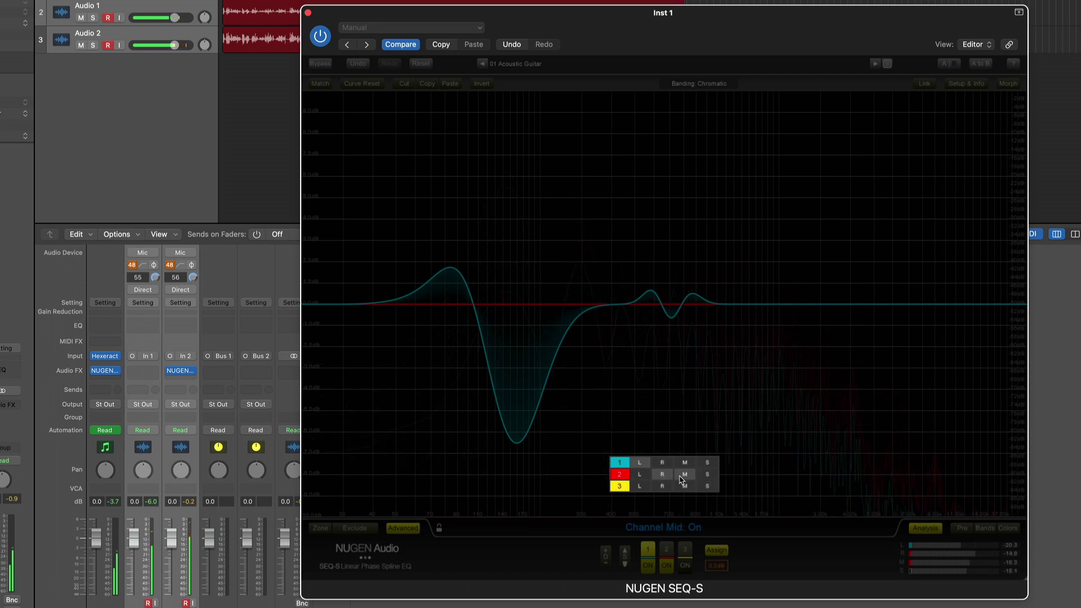
pyautogui.click(684, 476)
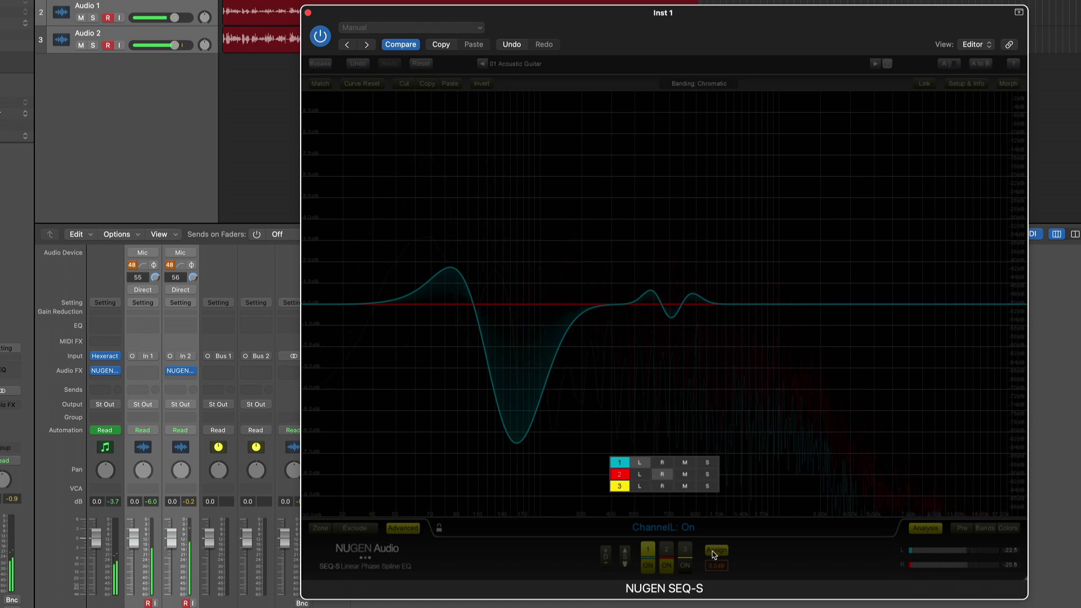
pyautogui.click(667, 551)
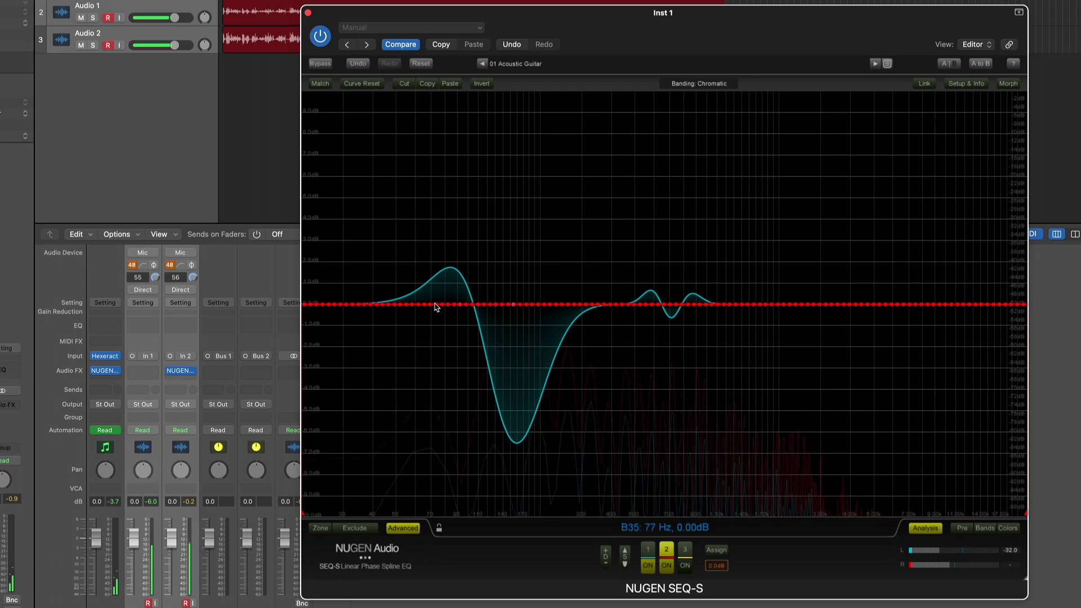
pyautogui.moveTo(441, 306)
pyautogui.mouseDown()
pyautogui.moveTo(479, 273)
pyautogui.moveTo(495, 234)
pyautogui.moveTo(503, 137)
pyautogui.mouseUp()
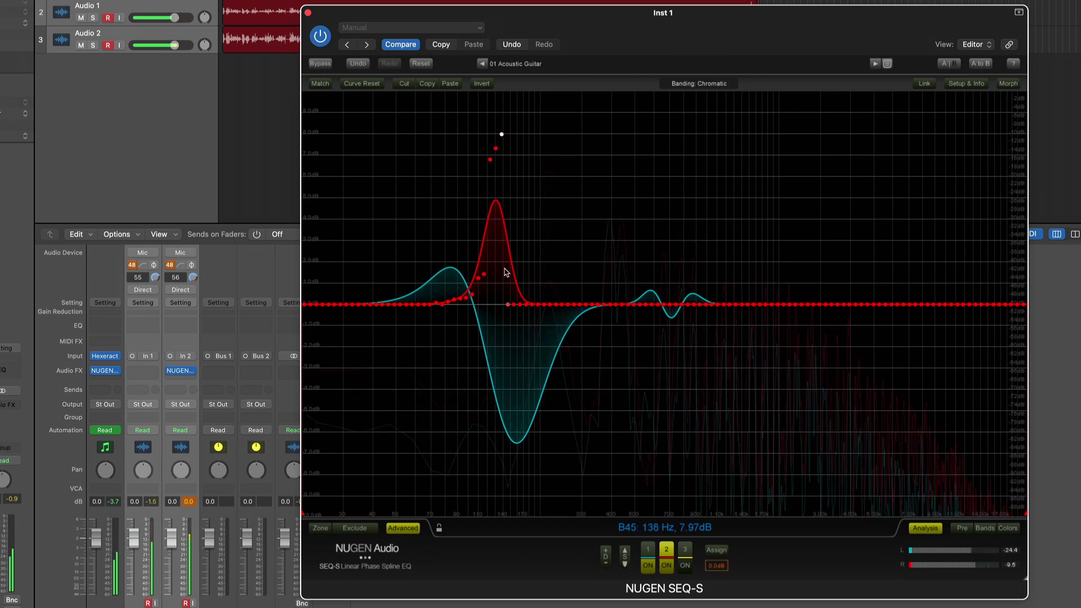
# Switch graph 2 off and move graph 1 to its empty B curve.
pyautogui.click(667, 566)
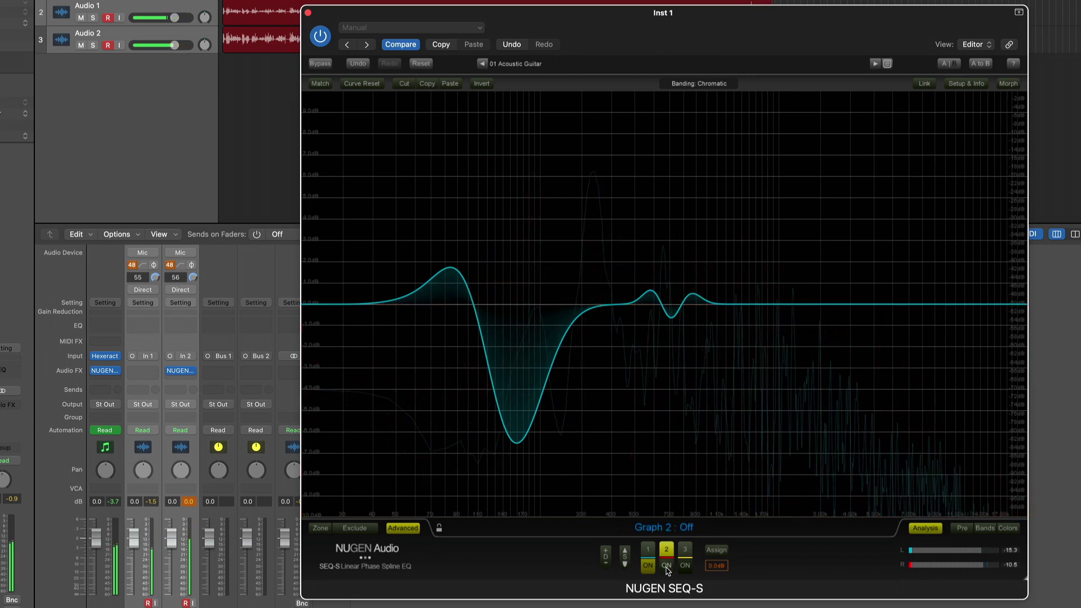
pyautogui.click(646, 551)
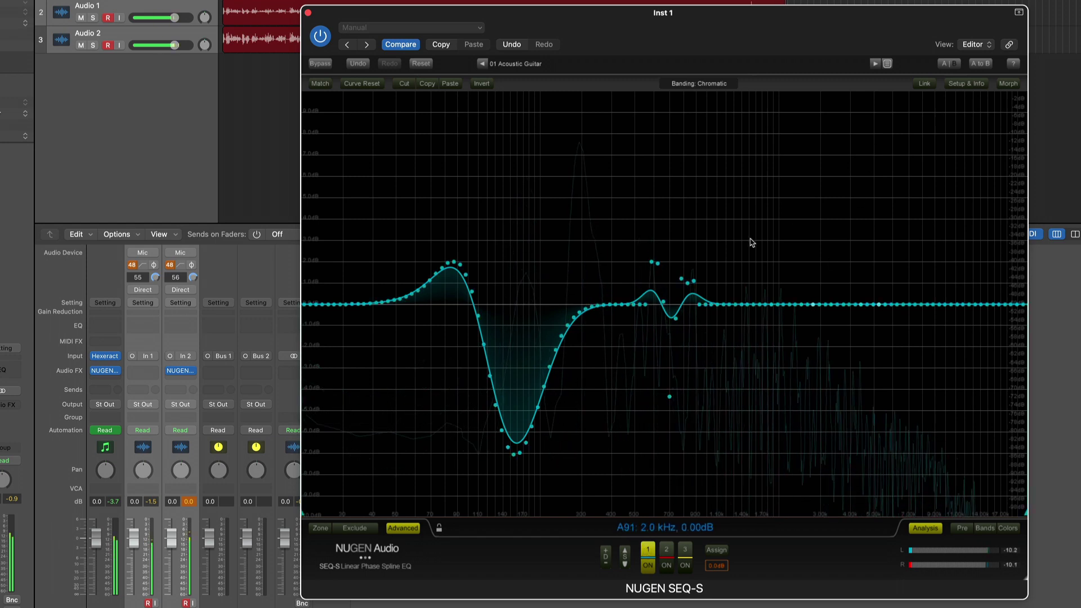
pyautogui.click(946, 64)
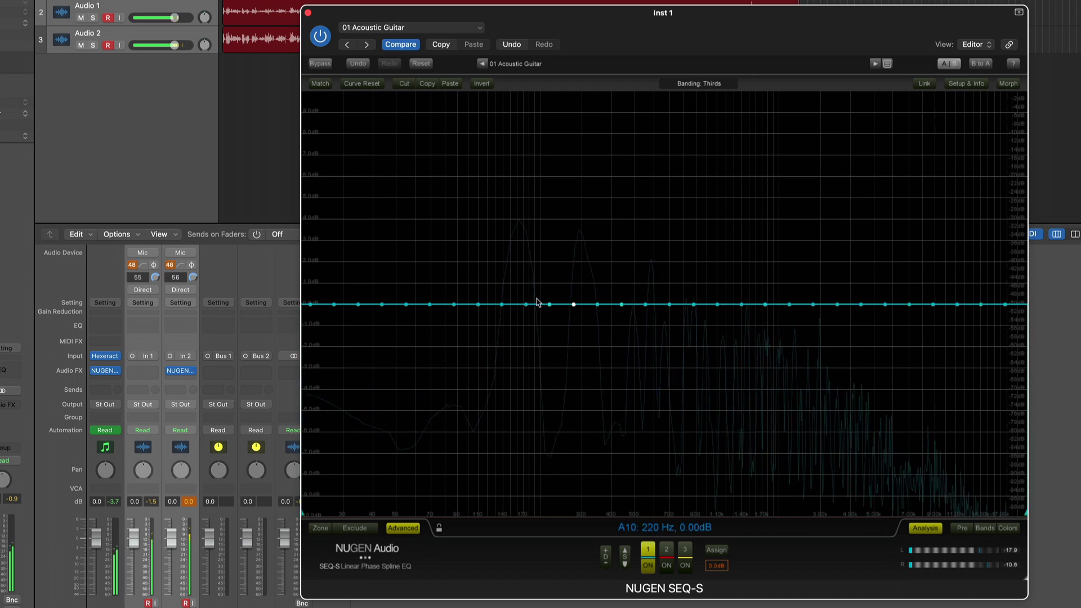
# Draw B boosts near 174 Hz and 349 Hz, compare with A, and return to A.
pyautogui.moveTo(503, 266); pyautogui.dragTo(526, 122)
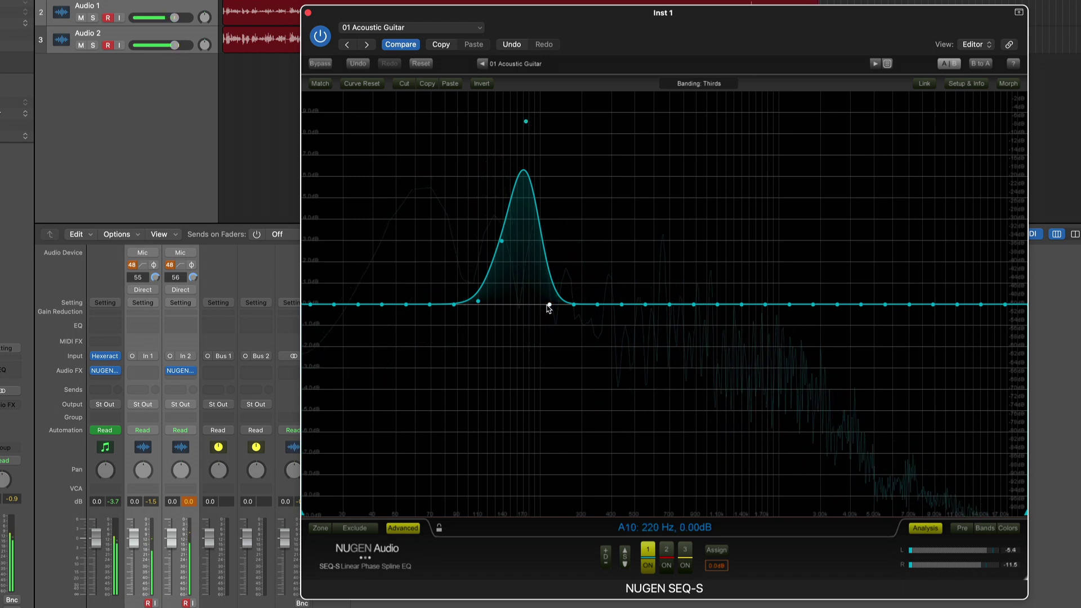
pyautogui.moveTo(575, 260); pyautogui.dragTo(600, 211)
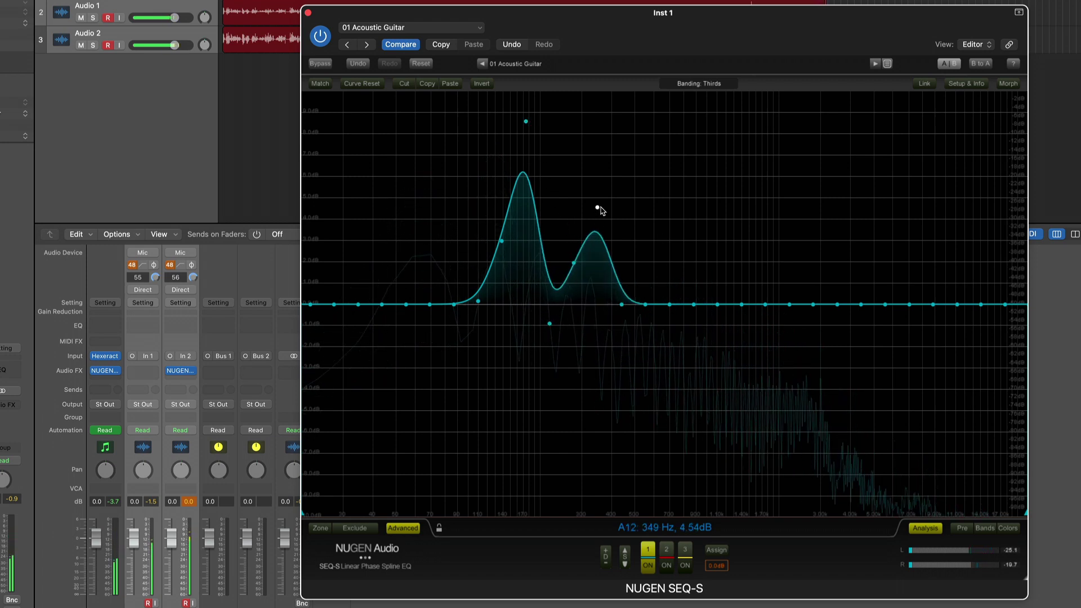
pyautogui.click(949, 64)
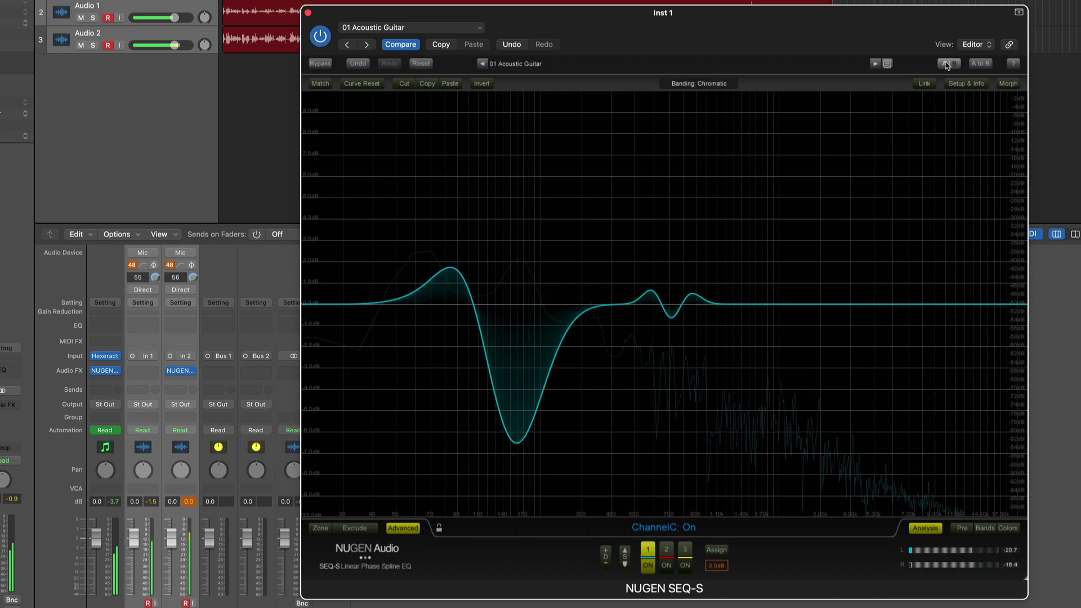
pyautogui.click(949, 64)
pyautogui.click(949, 64)
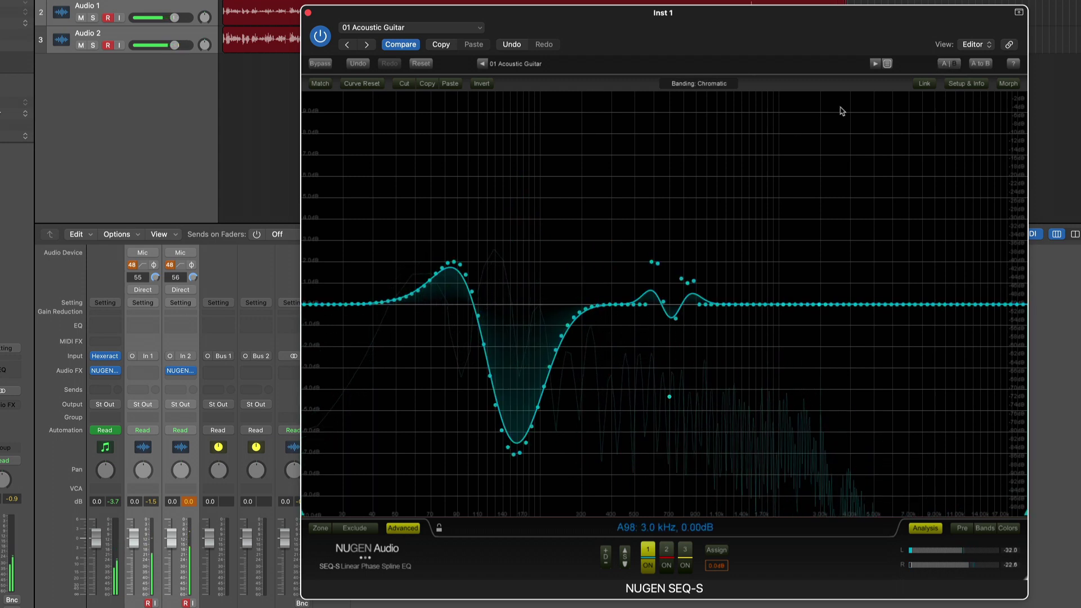
# Enable Morph, jump between the A and B positions, and play a single A-to-B morph.
pyautogui.click(1008, 83)
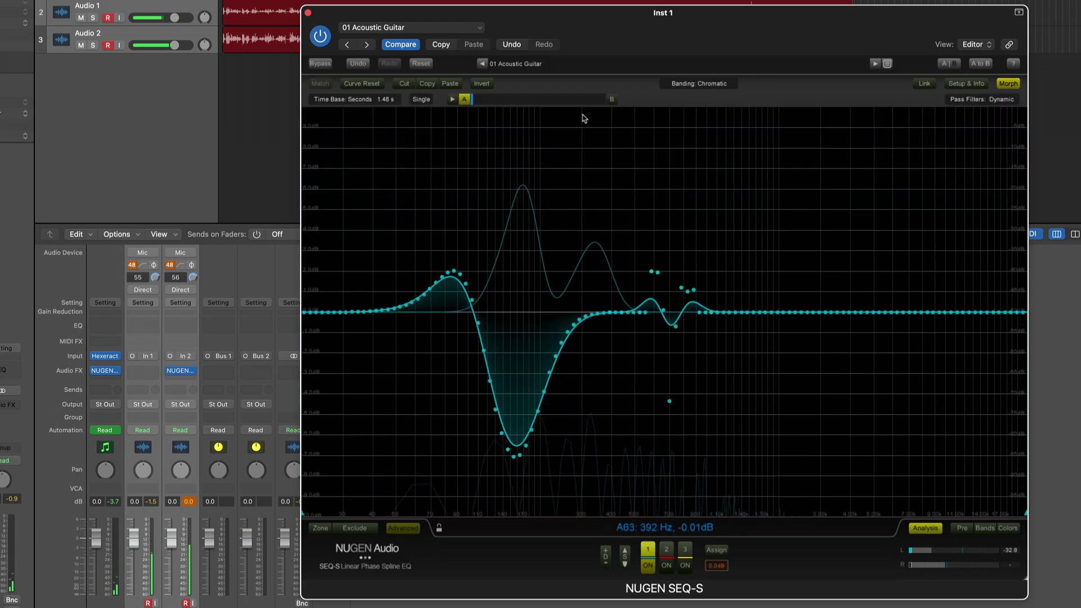
pyautogui.click(467, 100)
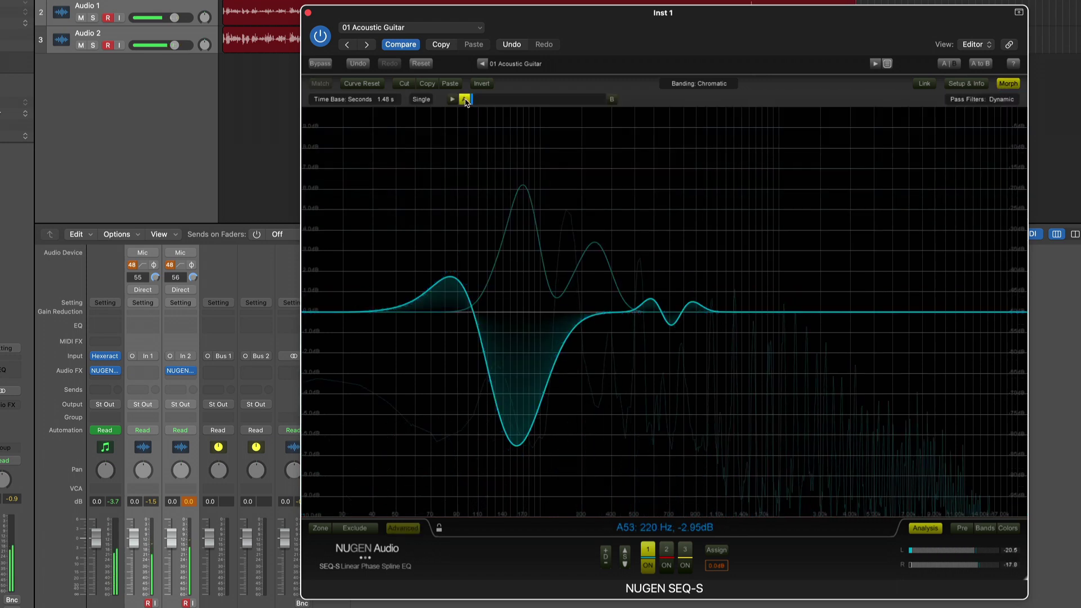
pyautogui.click(612, 100)
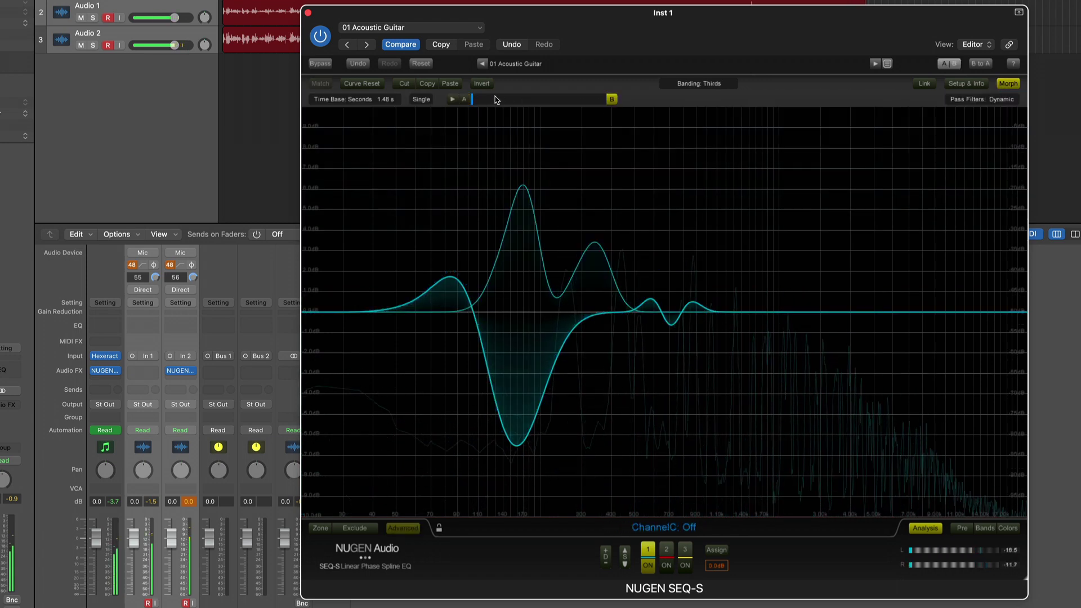
pyautogui.click(464, 100)
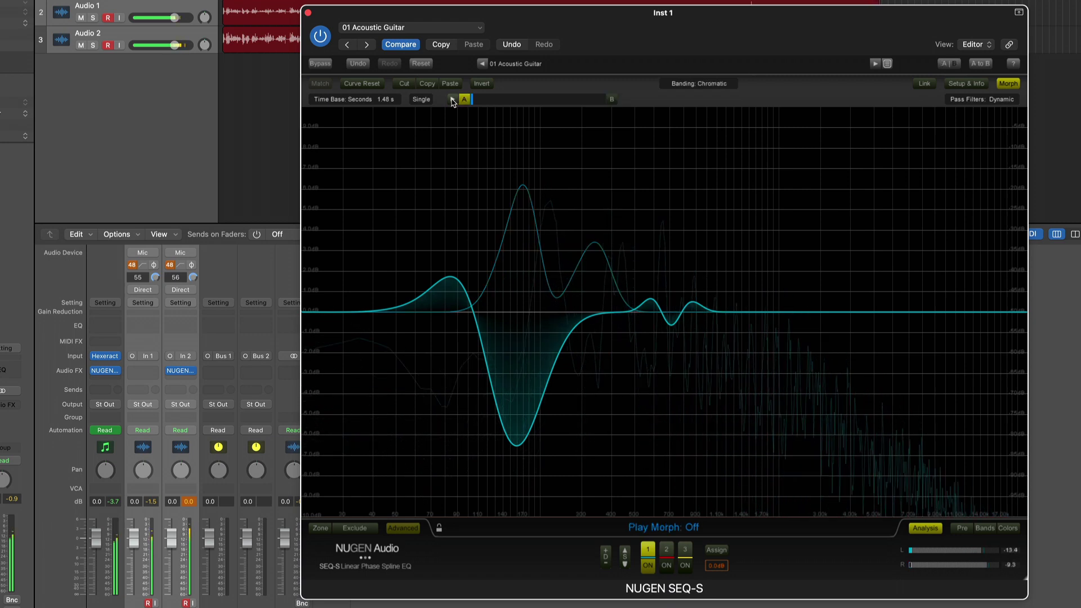
pyautogui.click(454, 101)
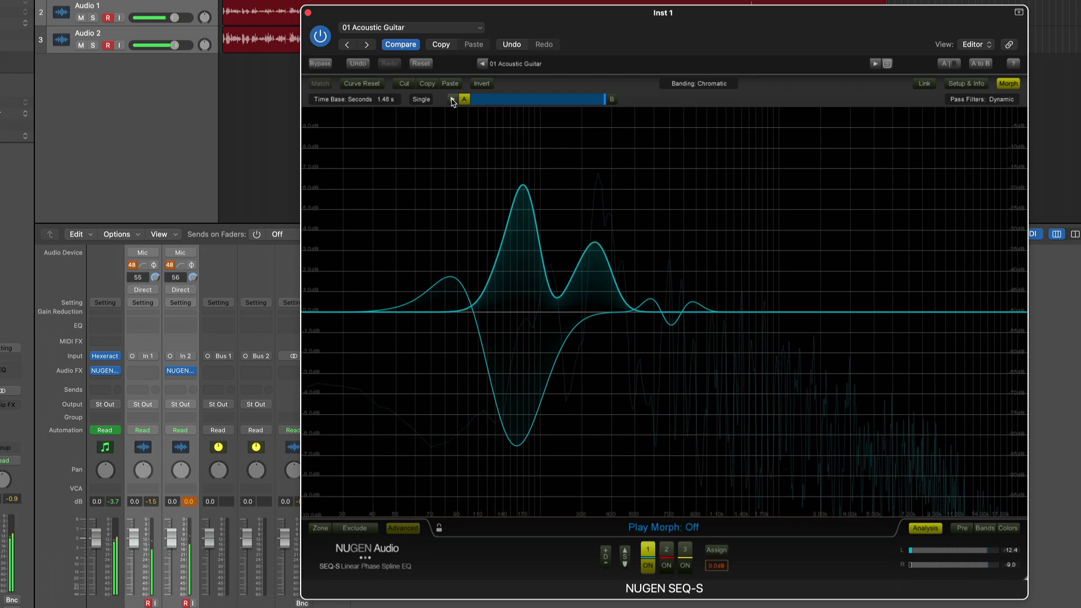
# Change the morph mode from Single to Loop, then preview the 1.48-second loop and stop it.
pyautogui.click(422, 100)
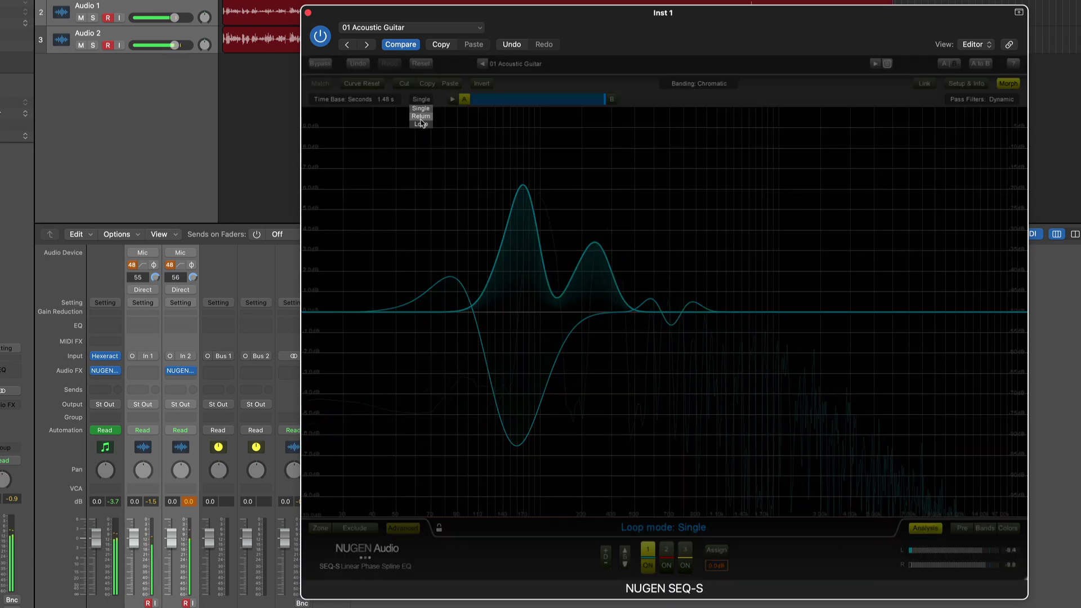
pyautogui.click(421, 124)
pyautogui.click(452, 100)
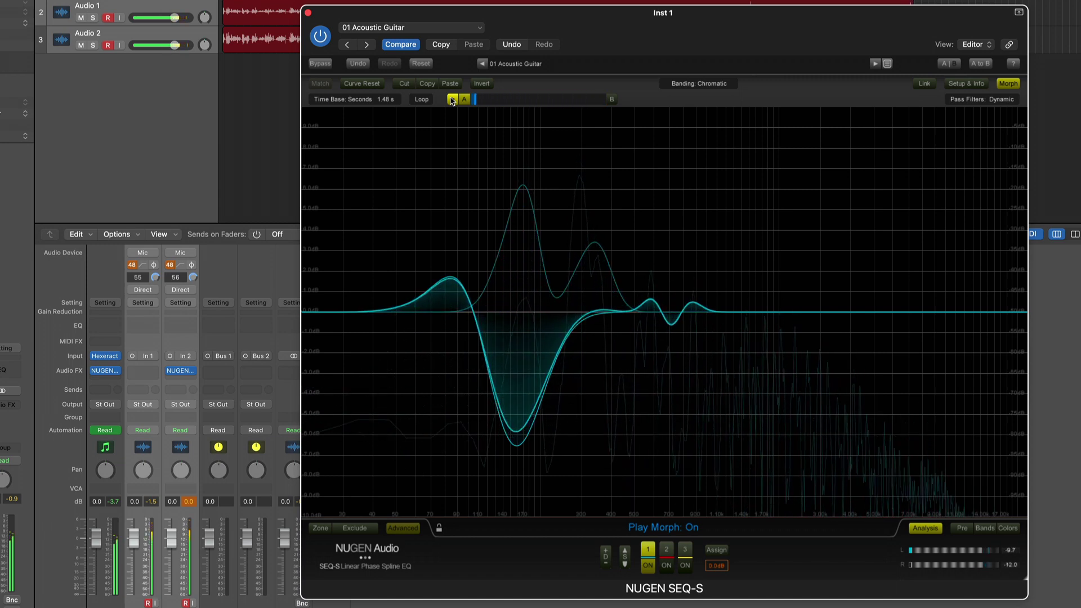
pyautogui.click(453, 100)
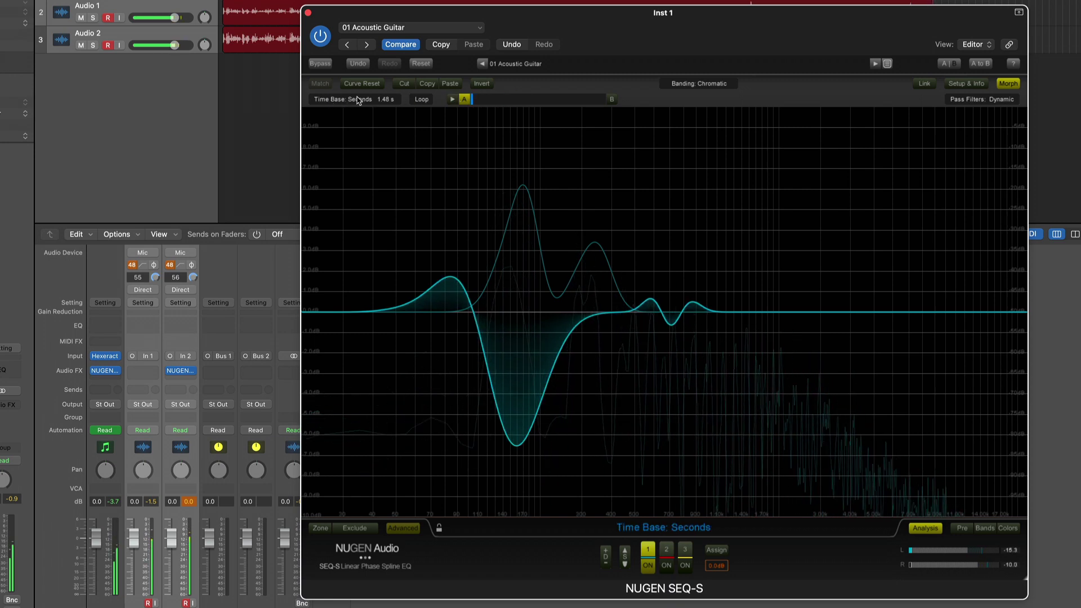
# Set the morph Time Base to BPM in Loop mode, raise the tempo, then switch Morph off.
pyautogui.click(350, 100)
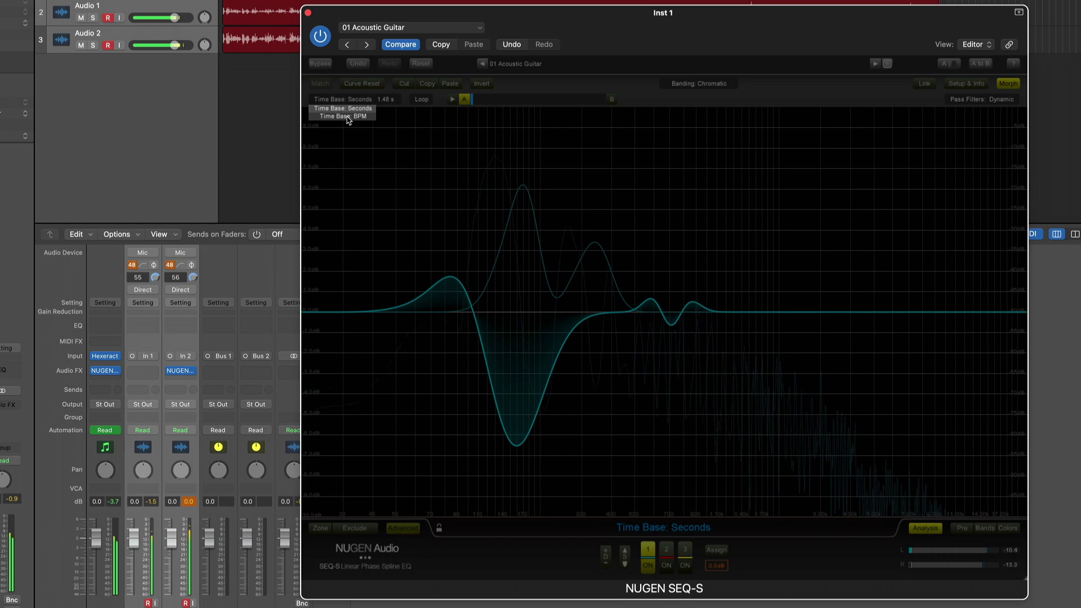
pyautogui.click(349, 116)
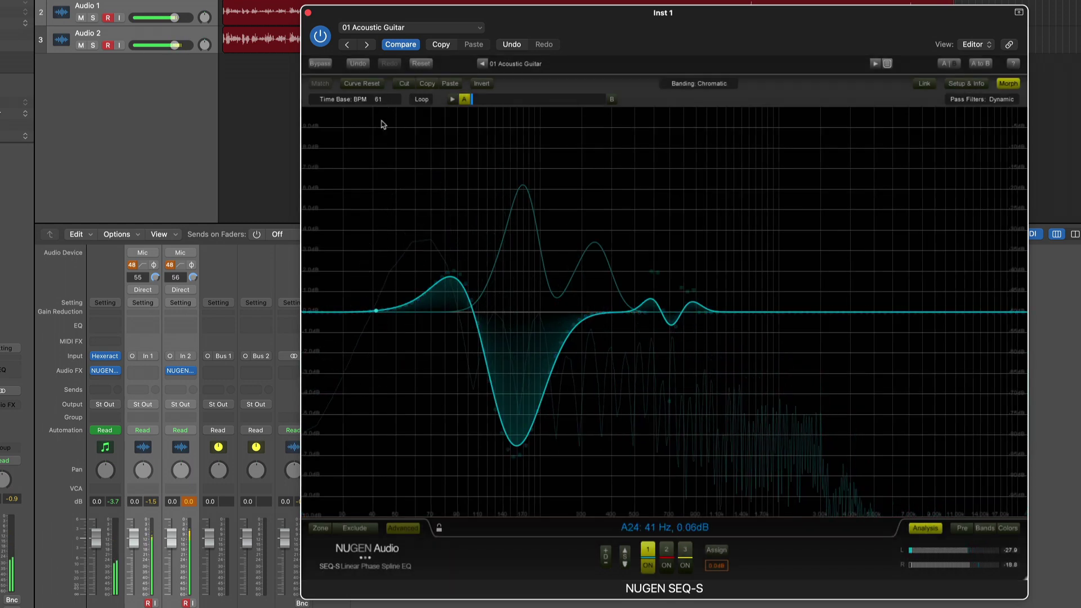
pyautogui.click(428, 101)
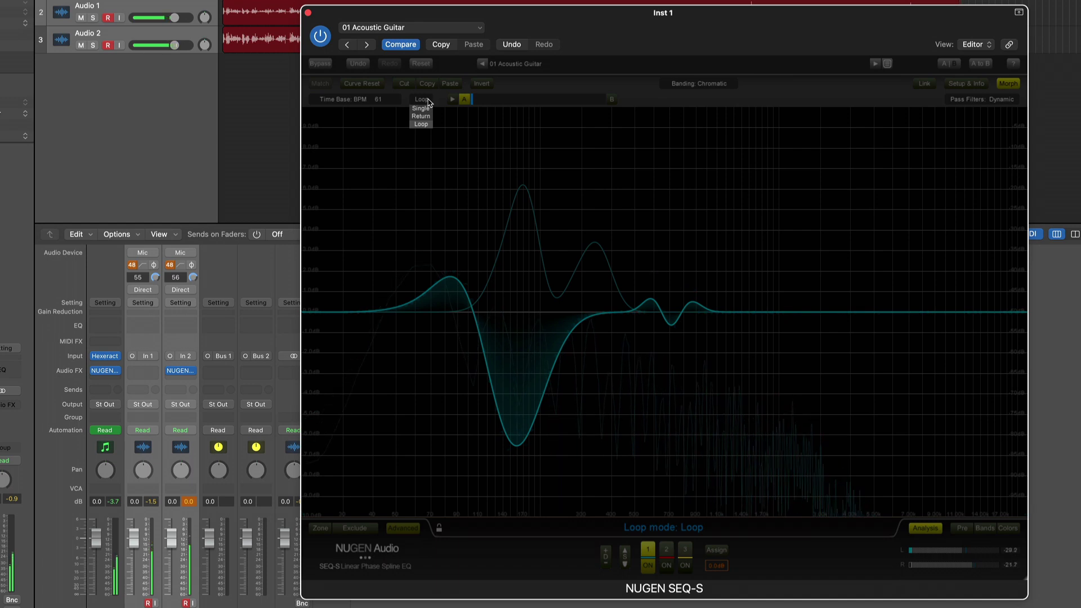
pyautogui.click(421, 125)
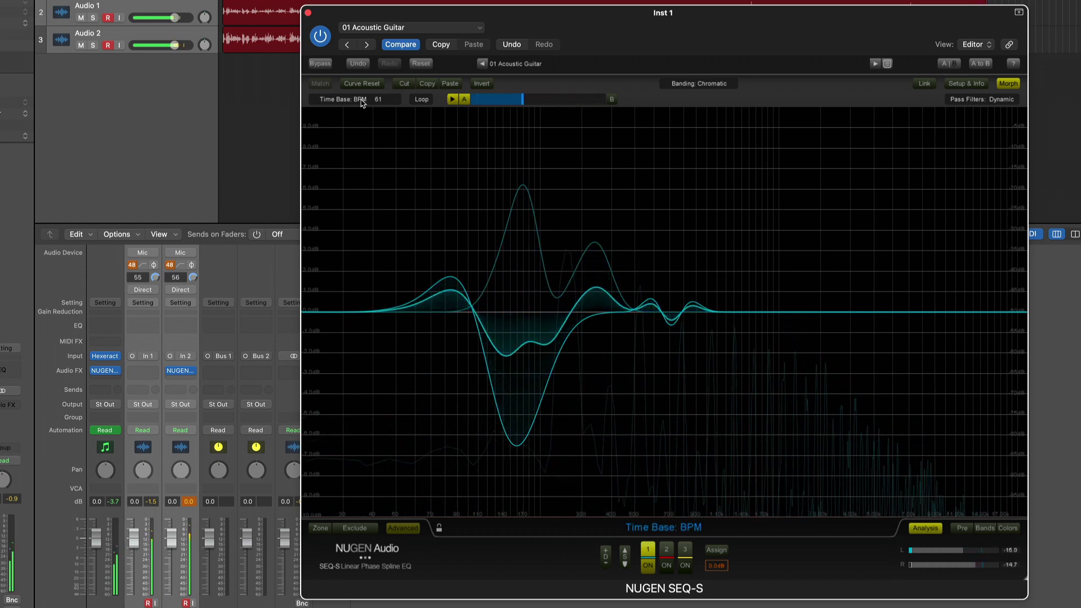
pyautogui.moveTo(362, 104); pyautogui.dragTo(387, 154)
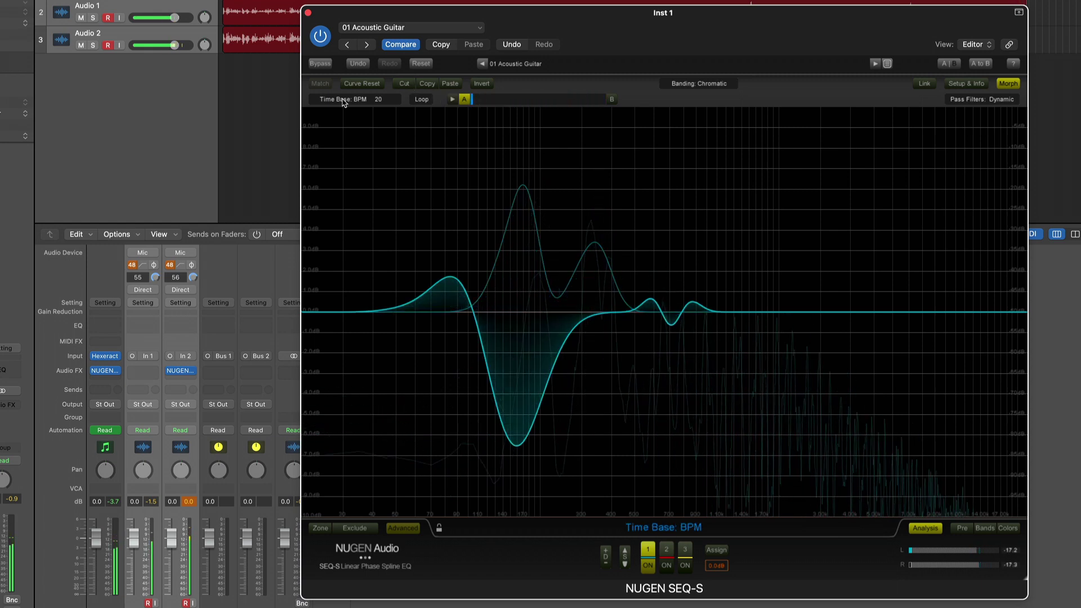
pyautogui.click(1009, 84)
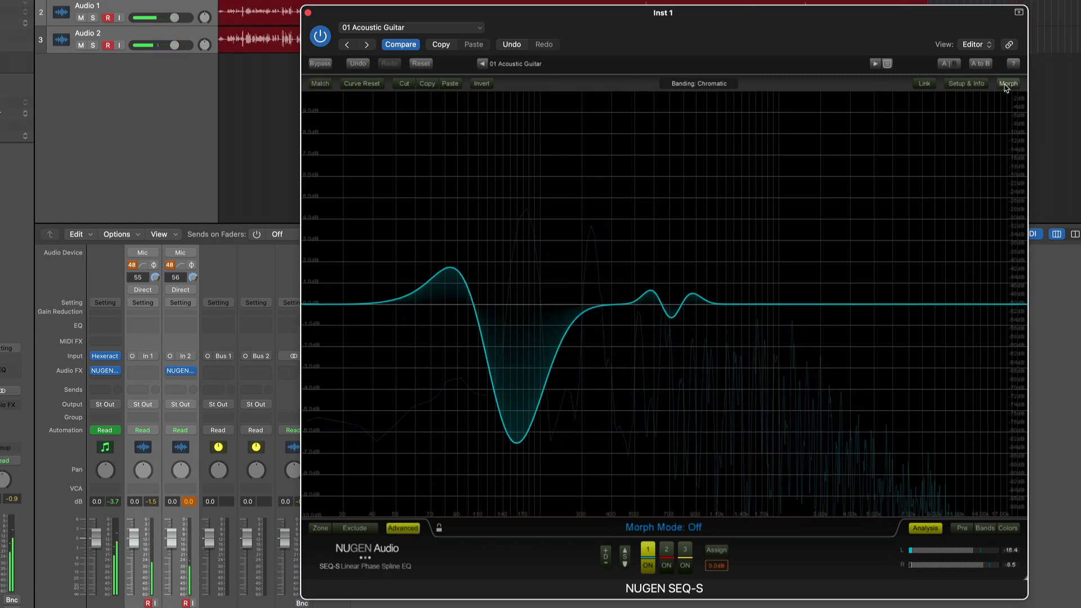